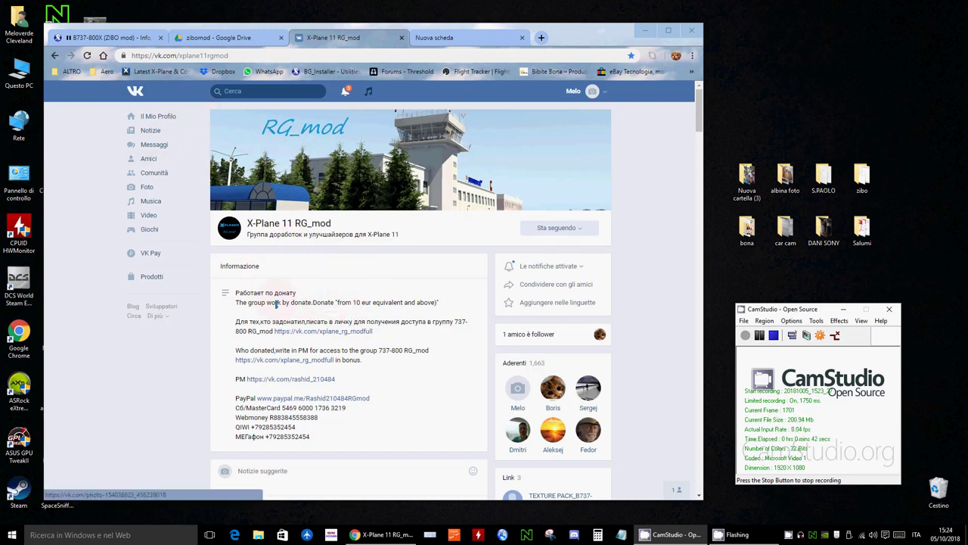
Examine the donation requirement in the information section of the X-Plane 11 RG_mod group page
{"action": "left_click_drag", "start_coordinate": [279, 304], "coordinate": [378, 306]}
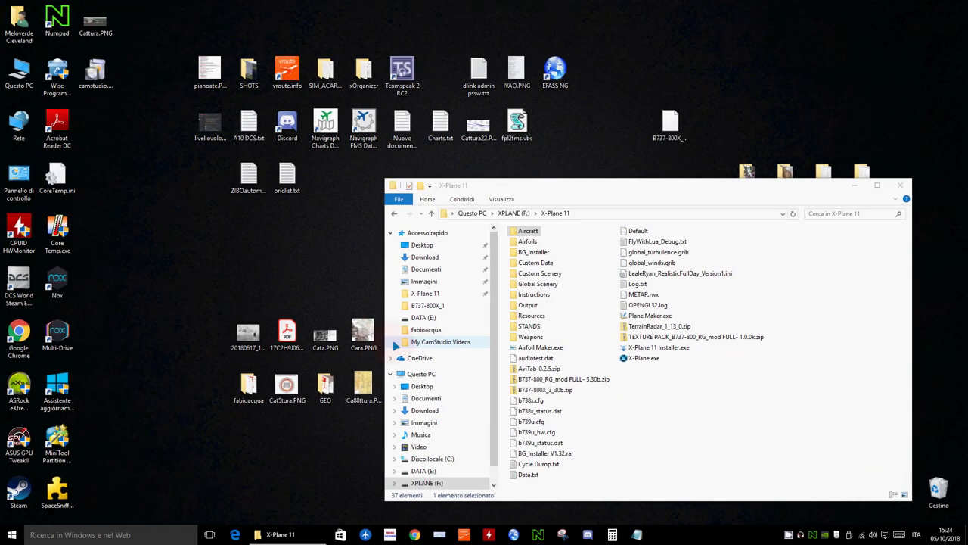
Examine the B737-800_RG_mod FULL- 3.30b.zip and B737-800X_3_30b.zip archives in the X-Plane 11 folder
{"action": "left_click_drag", "start_coordinate": [622, 199], "coordinate": [484, 171]}
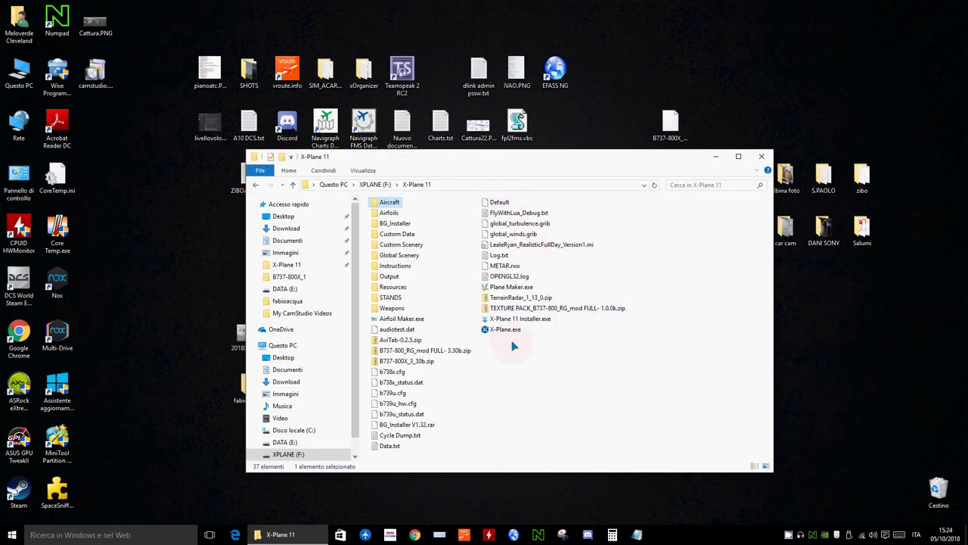
{"action": "left_click", "coordinate": [428, 352]}
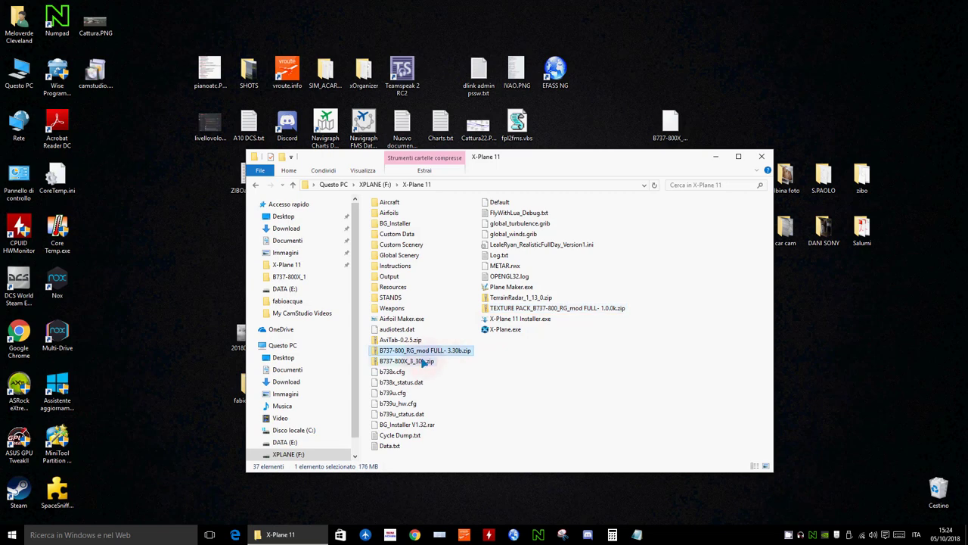
{"action": "left_click", "coordinate": [425, 362]}
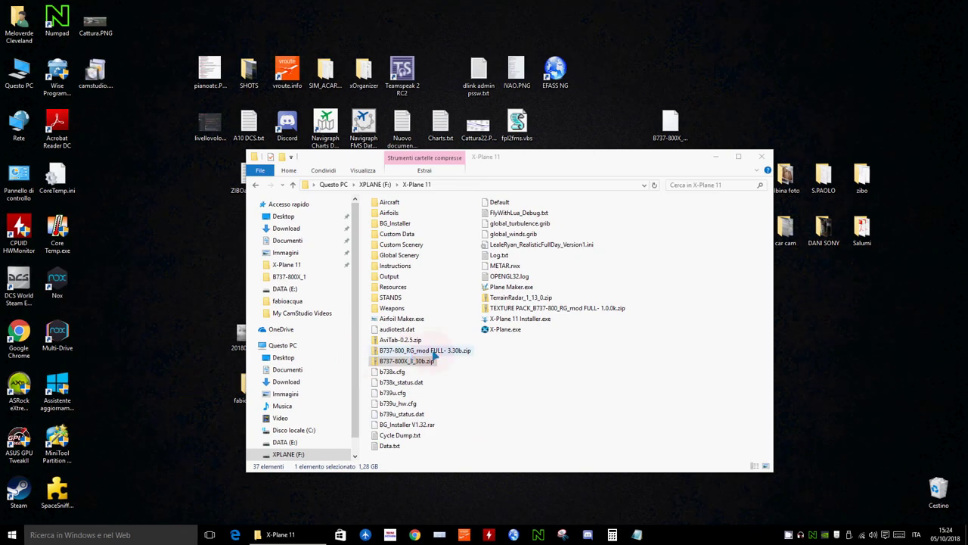
{"action": "left_click", "coordinate": [436, 352]}
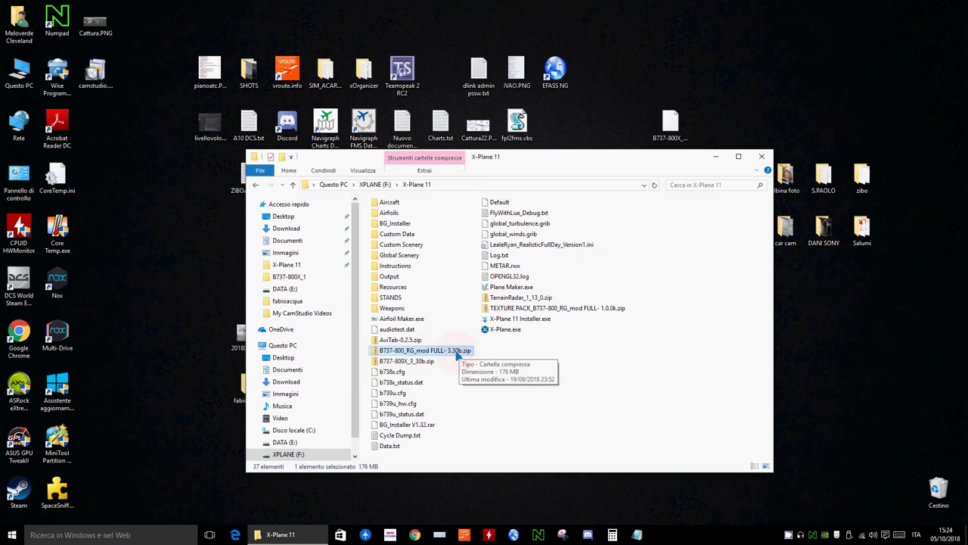
{"action": "left_click", "coordinate": [428, 363]}
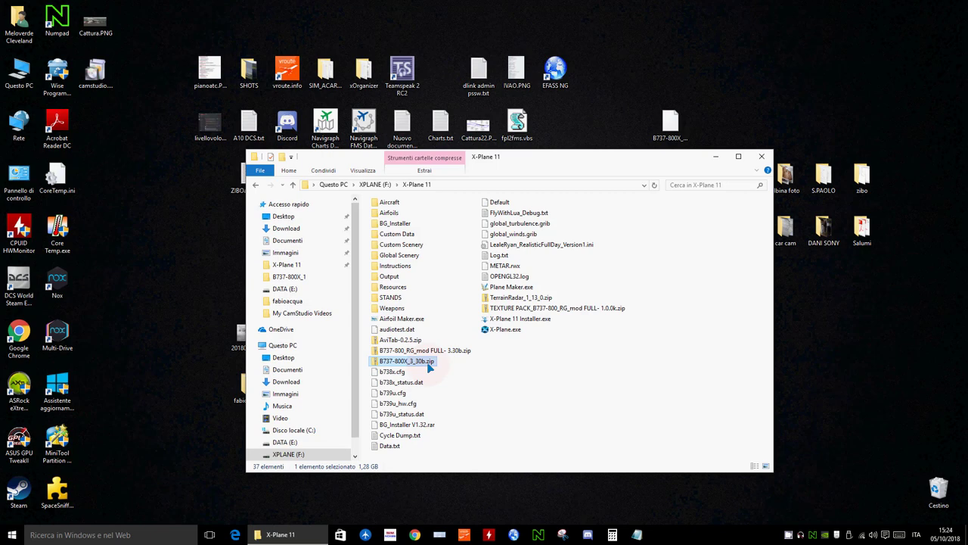
{"action": "left_click", "coordinate": [458, 367]}
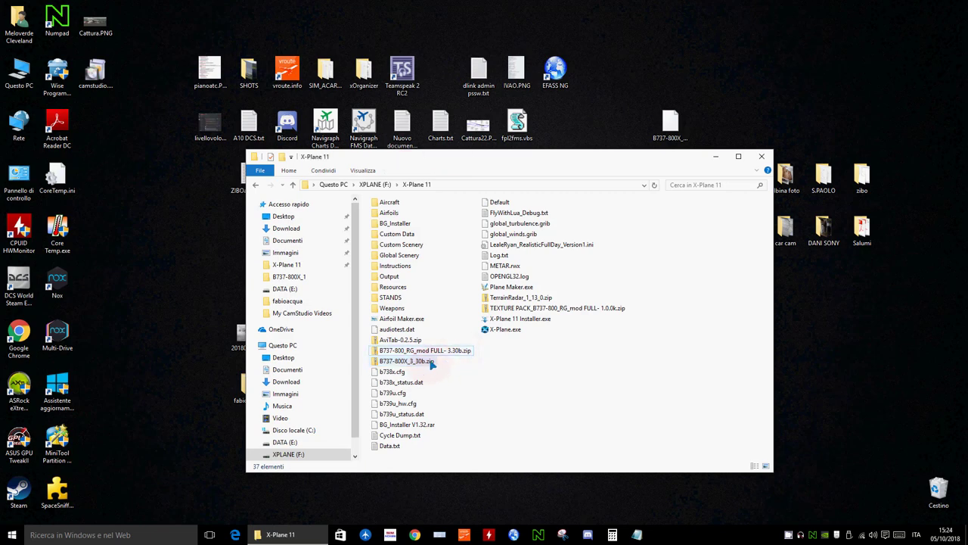
{"action": "left_click", "coordinate": [432, 364]}
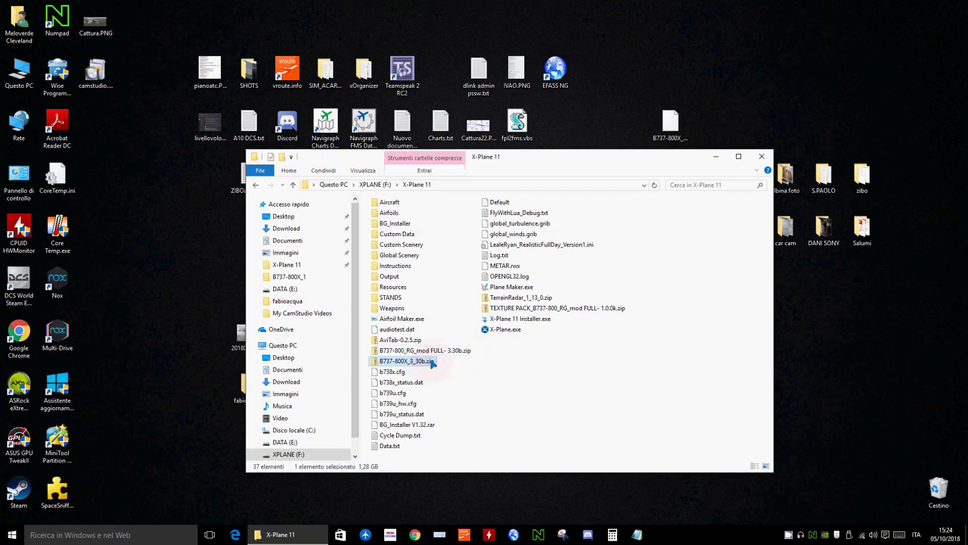
{"action": "left_click", "coordinate": [455, 353]}
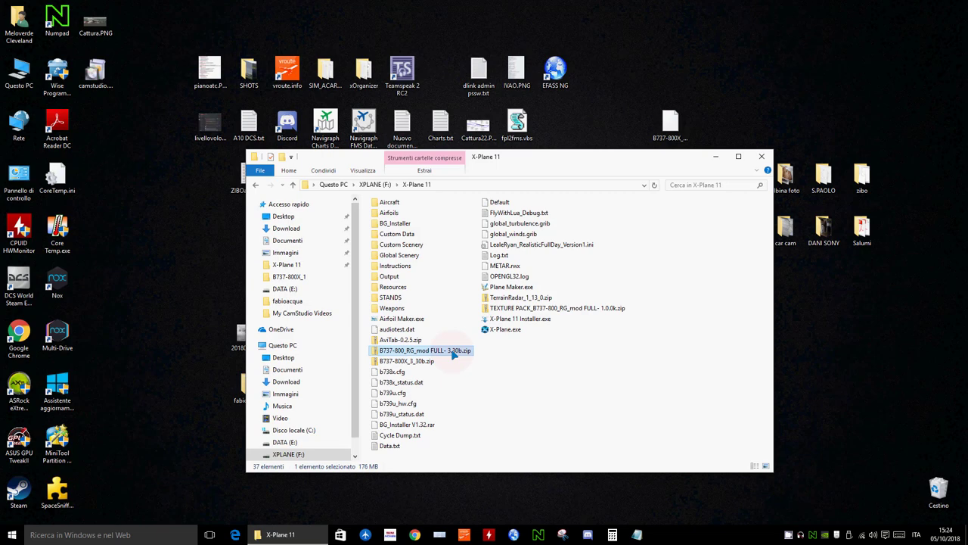
{"action": "left_click", "coordinate": [418, 363]}
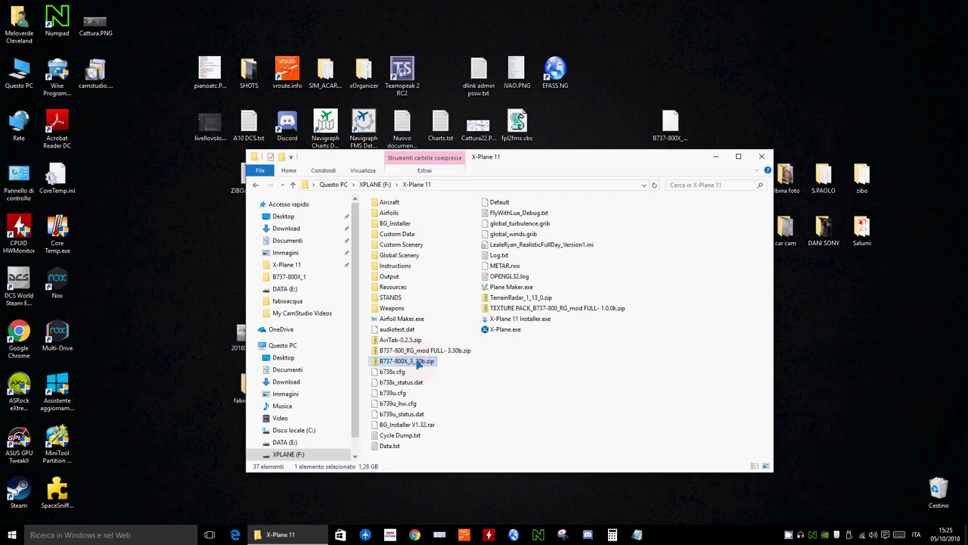
{"action": "left_click", "coordinate": [437, 351]}
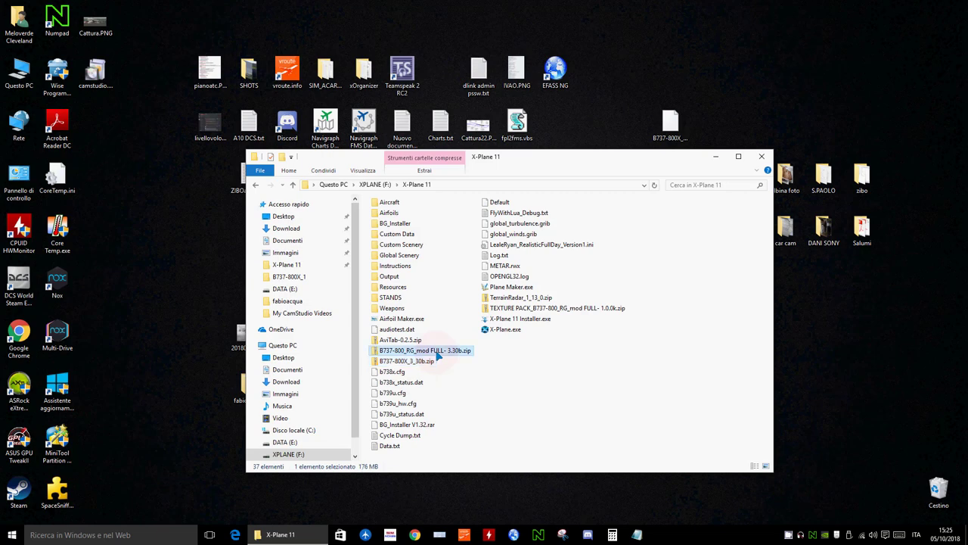
Examine the texture pack, AviTab and TerrainRadar archives and the BG_Installer folder in the X-Plane 11 folder
{"action": "left_click", "coordinate": [532, 309]}
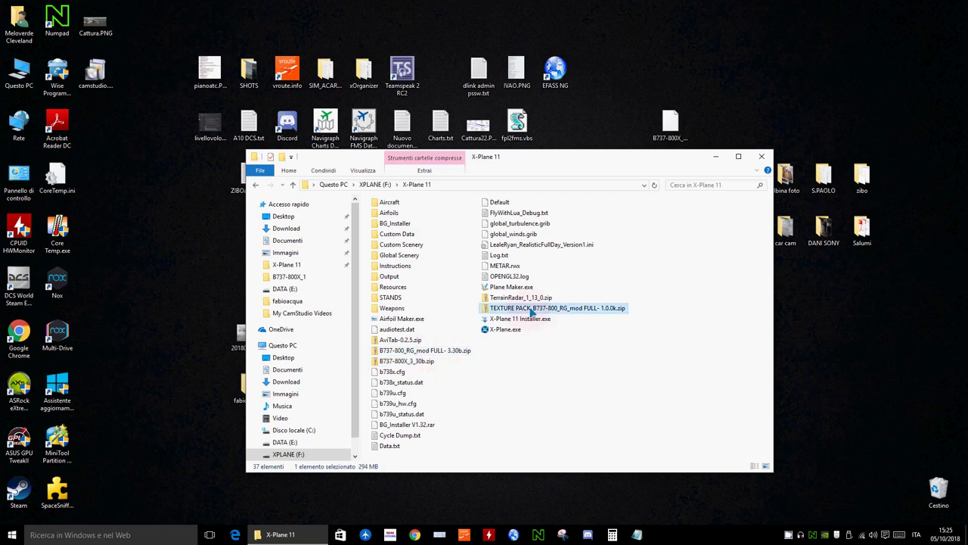
{"action": "left_click", "coordinate": [402, 342]}
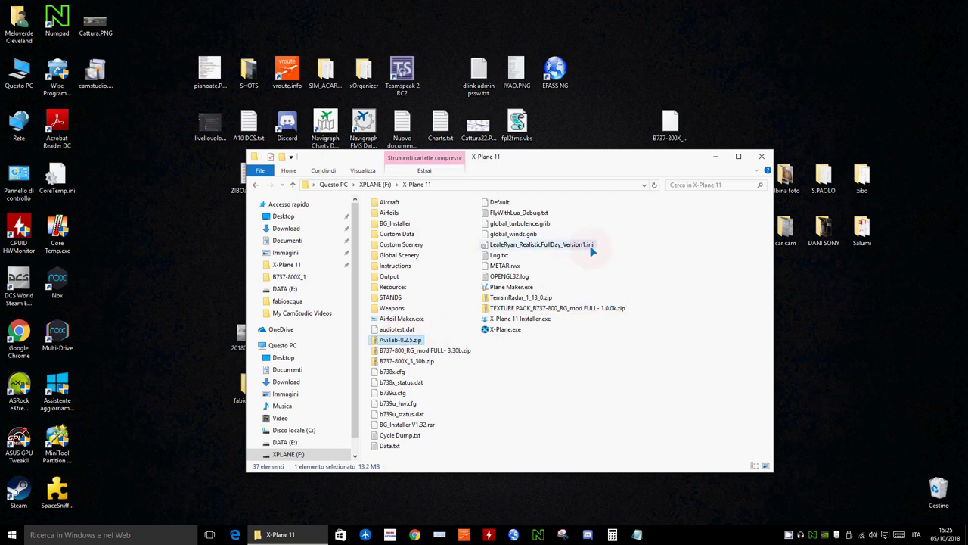
{"action": "left_click", "coordinate": [528, 299]}
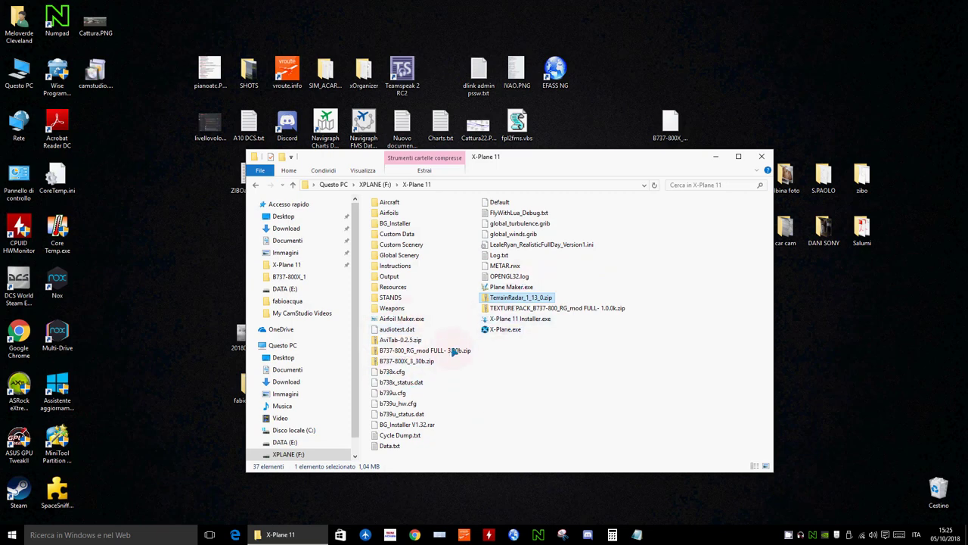
{"action": "left_click", "coordinate": [399, 224]}
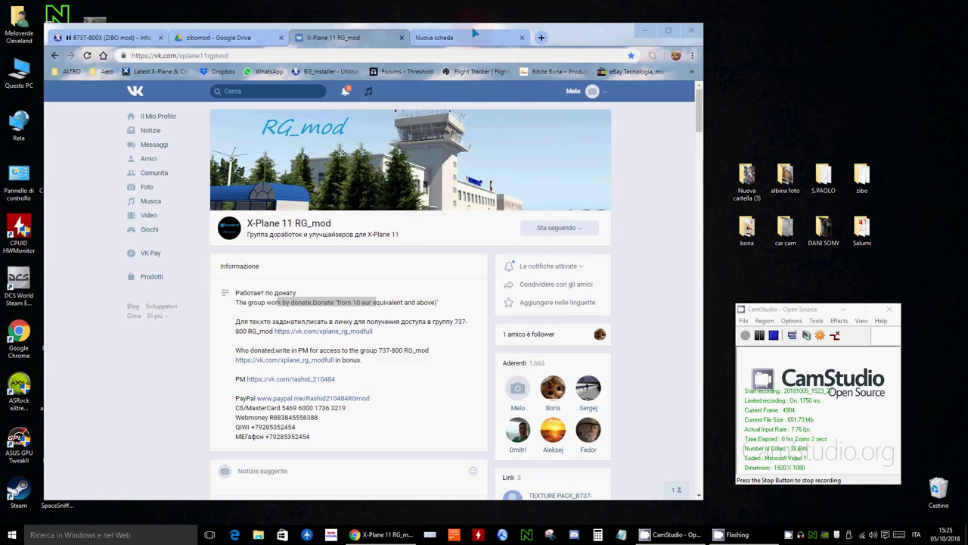
Search Google for "bg_installer x plane.org" in the browser and open the BG_Installer 1.32 result from the X-Plane.Org forum
{"action": "left_click", "coordinate": [469, 37]}
{"action": "left_click", "coordinate": [342, 231]}
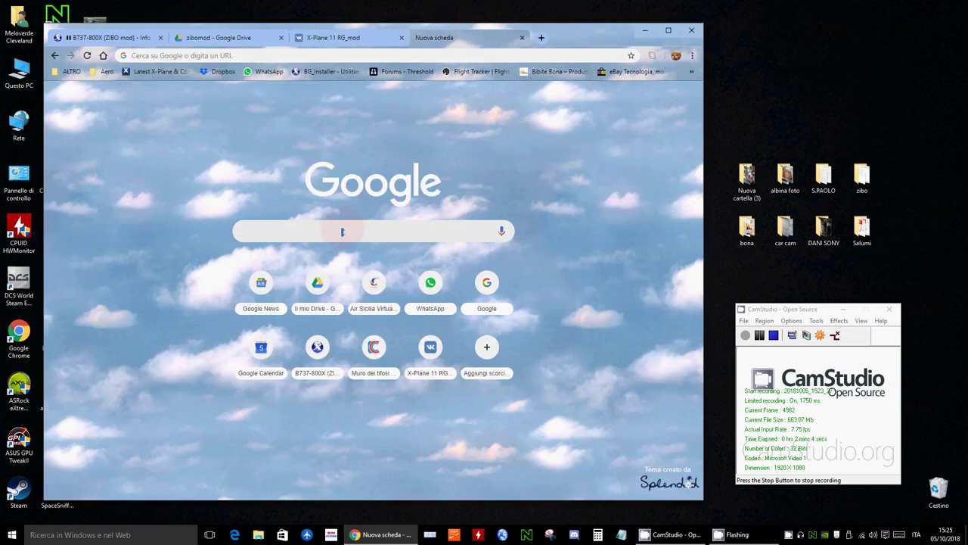
{"action": "type", "text": "bg"}
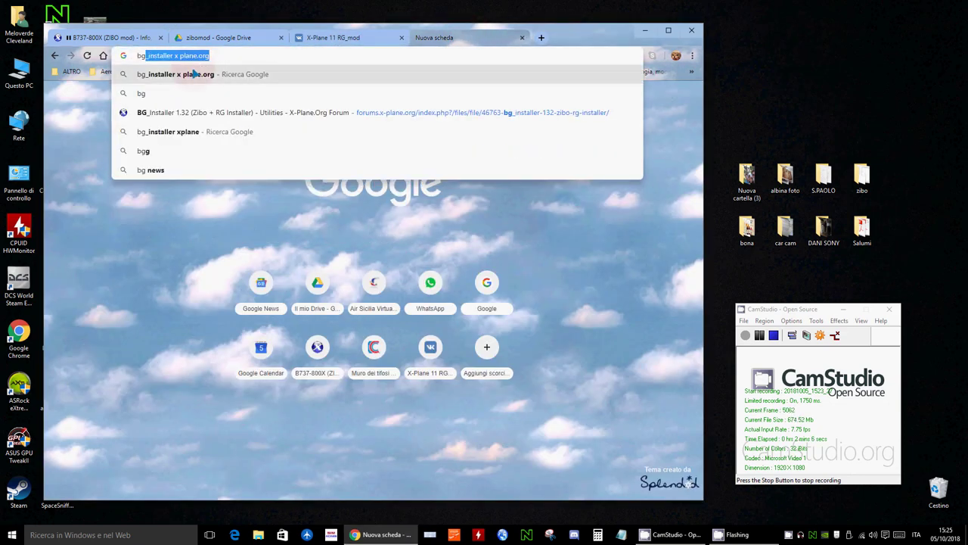
{"action": "left_click", "coordinate": [195, 73]}
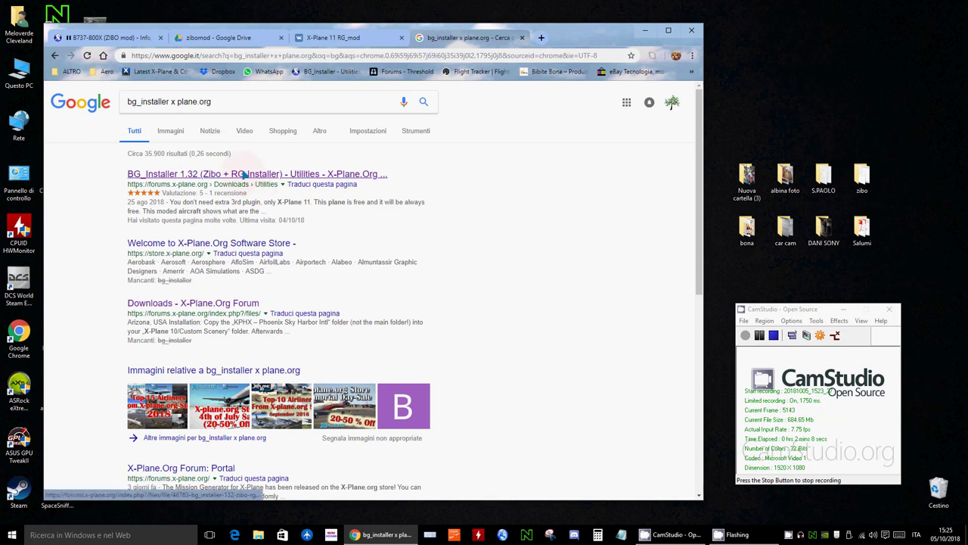
{"action": "left_click", "coordinate": [244, 175]}
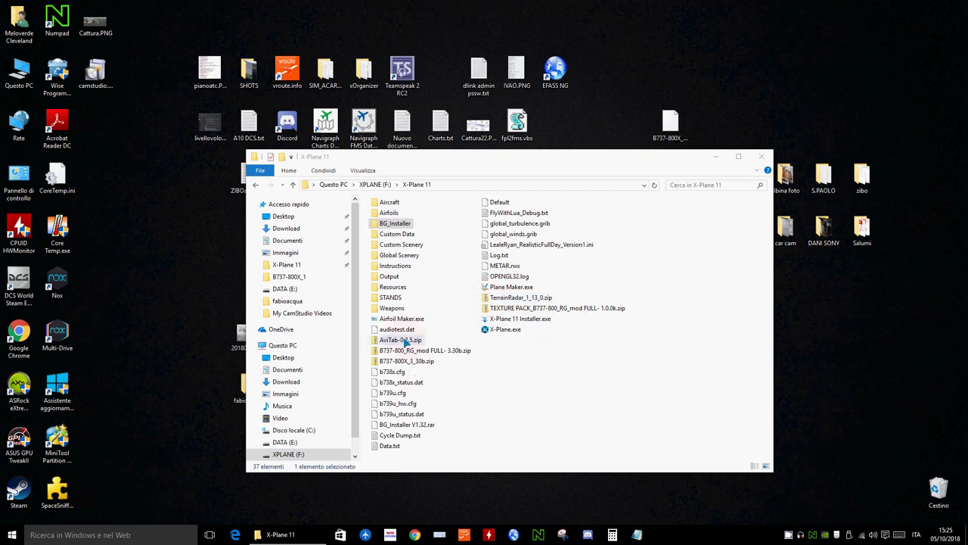
Check the AviTab and both B737-800 archives in the X-Plane 11 folder, and launch BG_Installer.exe from the BG_Installer folder
{"action": "left_click", "coordinate": [406, 340]}
{"action": "left_click", "coordinate": [408, 350]}
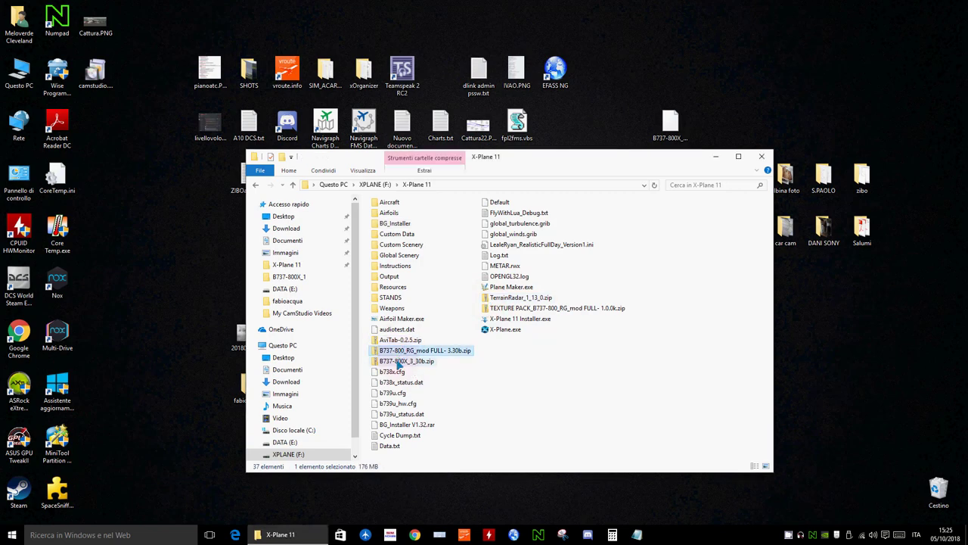
{"action": "left_click", "coordinate": [406, 361]}
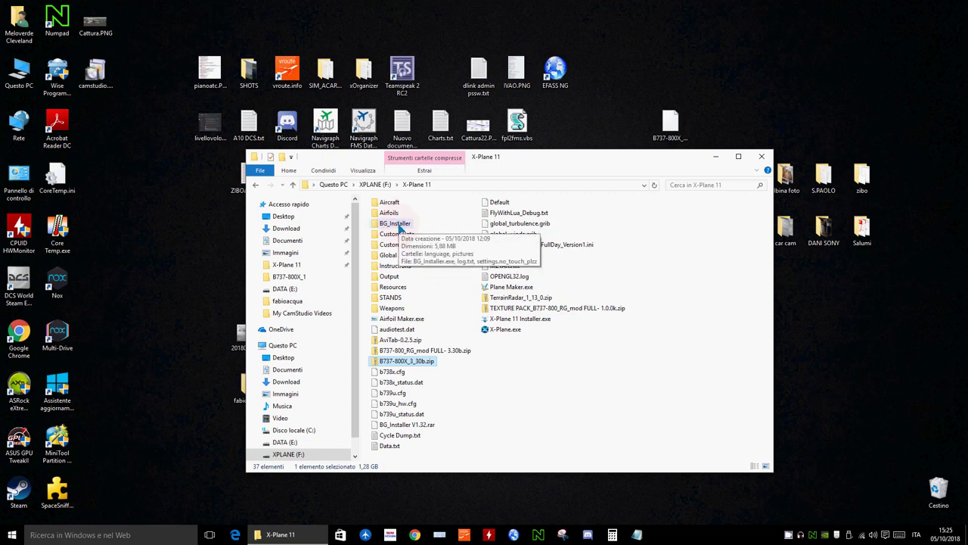
{"action": "double_click", "coordinate": [399, 225]}
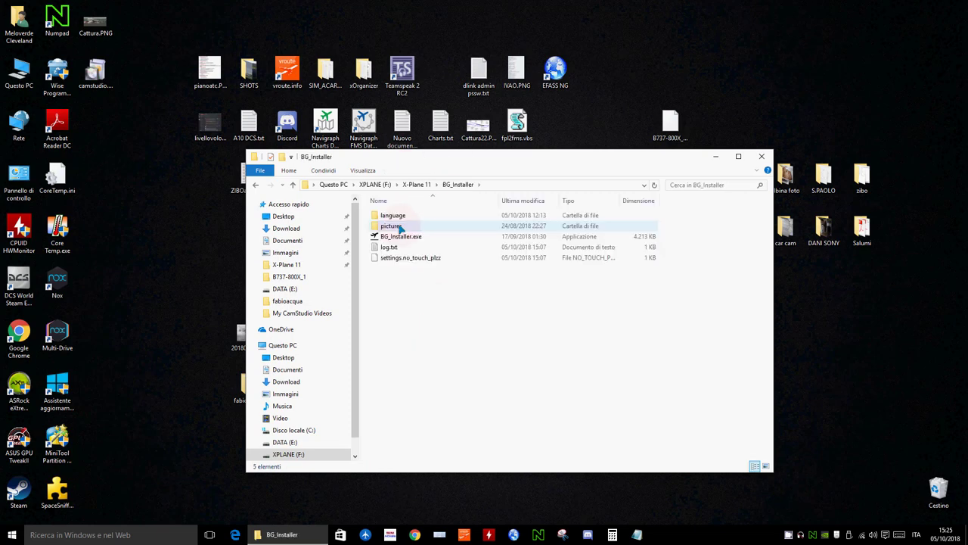
{"action": "double_click", "coordinate": [401, 237]}
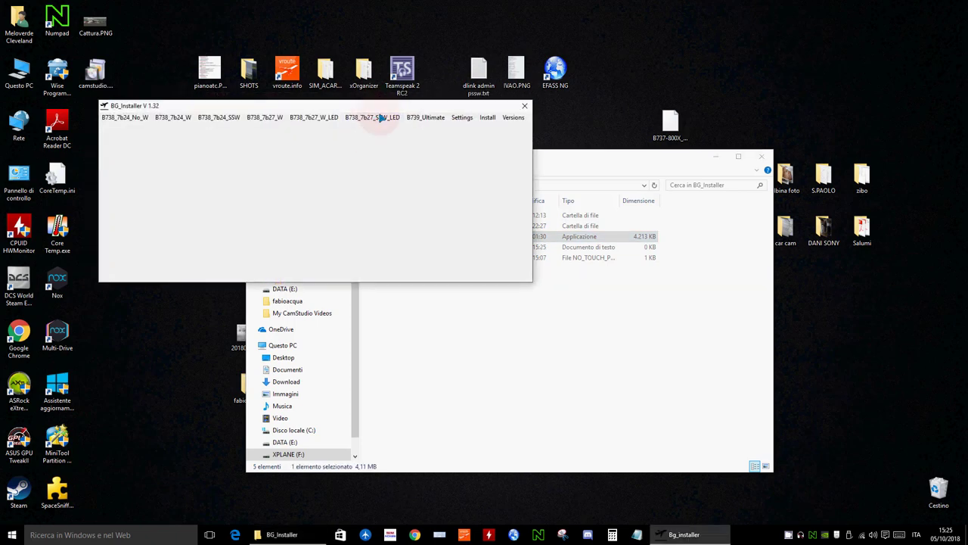
Return the file window to the X-Plane 11 folder and arrange it side by side with the BG_Installer window
{"action": "left_click_drag", "start_coordinate": [366, 100], "coordinate": [405, 327]}
{"action": "left_click", "coordinate": [416, 184]}
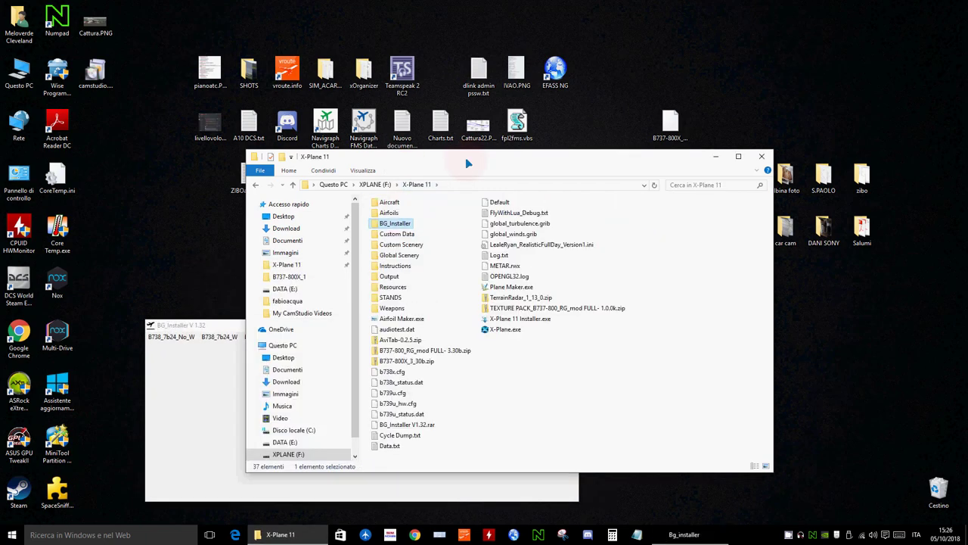
{"action": "left_click_drag", "start_coordinate": [469, 162], "coordinate": [706, 141]}
{"action": "left_click_drag", "start_coordinate": [381, 327], "coordinate": [351, 225]}
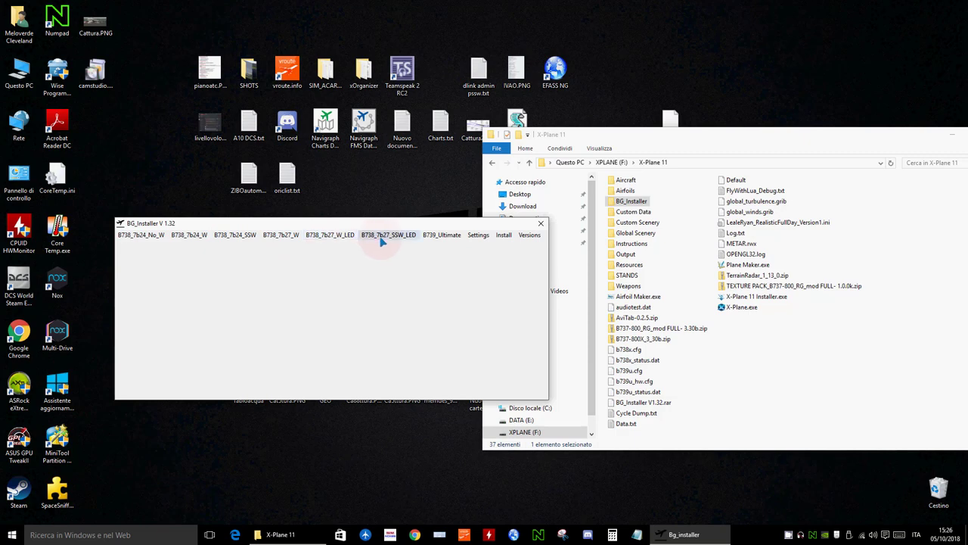
Open the installer settings and view the X-Plane.exe file picker for the first path, cancelling without a selection
{"action": "left_click", "coordinate": [477, 236]}
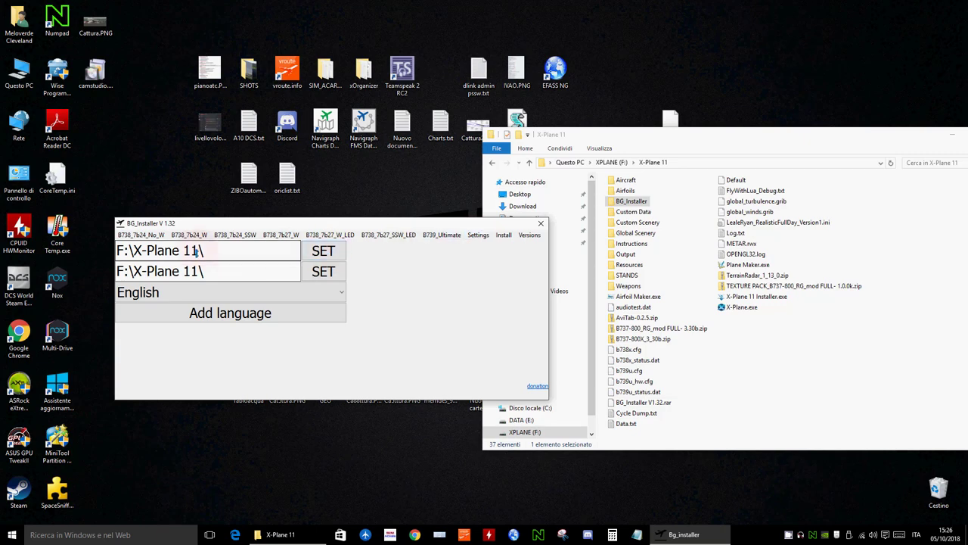
{"action": "left_click", "coordinate": [333, 256]}
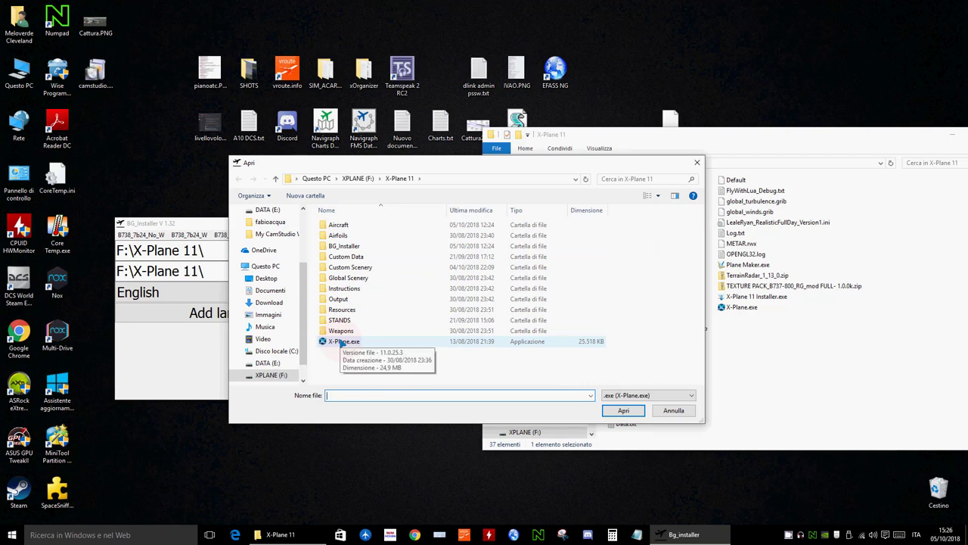
{"action": "left_click", "coordinate": [673, 410]}
Browse to the X-Plane 11 folder on drive XPLANE (F:) for the second path setting and cancel the folder picker
{"action": "left_click", "coordinate": [323, 272]}
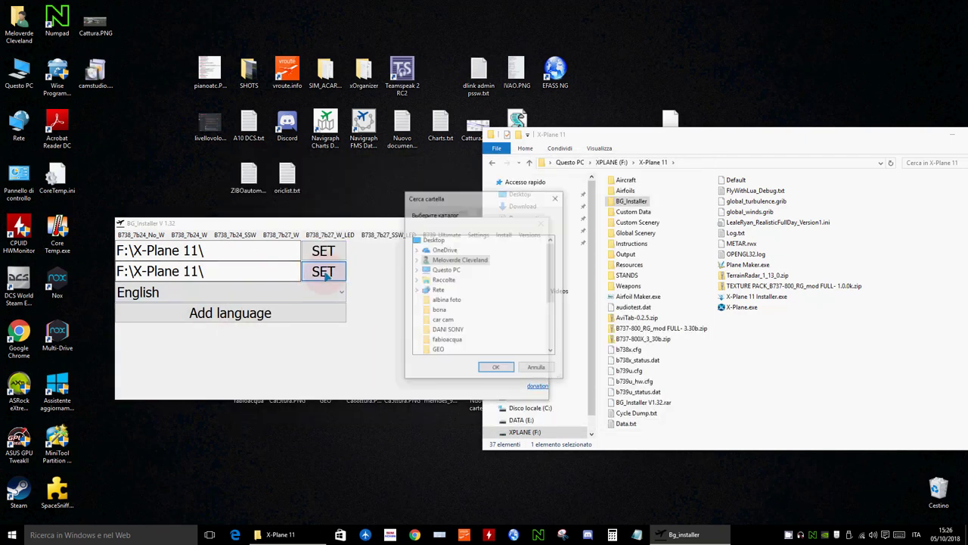
{"action": "double_click", "coordinate": [450, 270]}
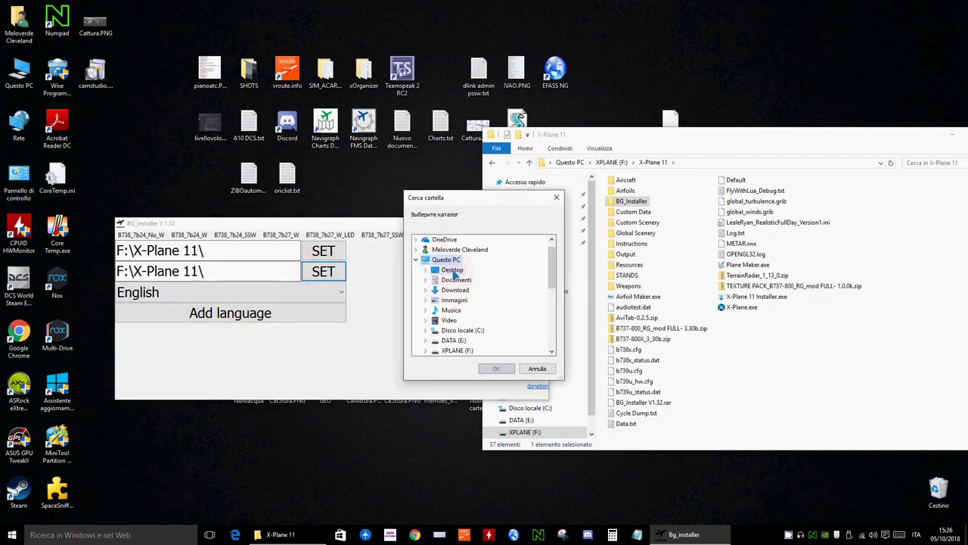
{"action": "double_click", "coordinate": [454, 350]}
{"action": "double_click", "coordinate": [463, 349]}
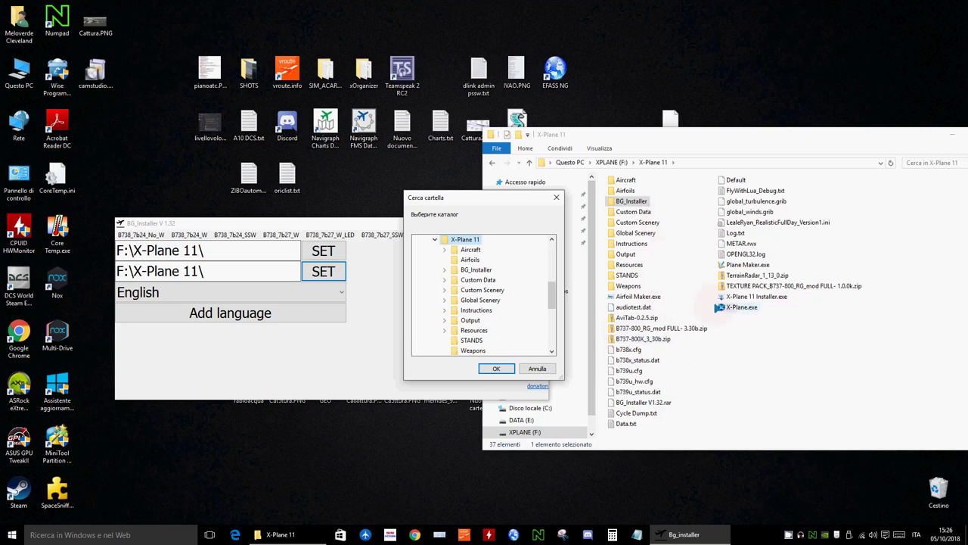
{"action": "left_click", "coordinate": [537, 368]}
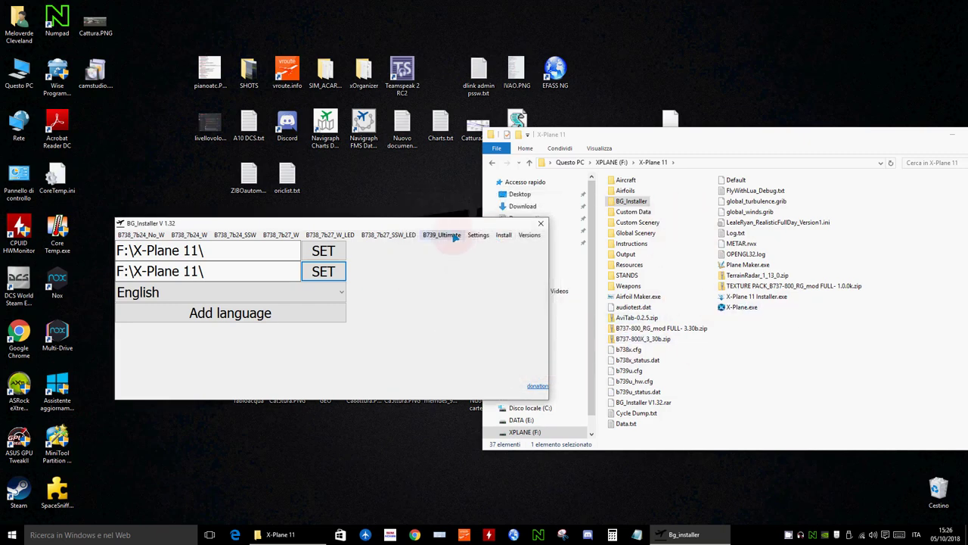
Set up the B738_7b24_Winglet variant for installation with AviTab, Terrain radar, Texture Pack 2k and Antenna enabled
{"action": "left_click", "coordinate": [141, 236]}
{"action": "left_click", "coordinate": [185, 236]}
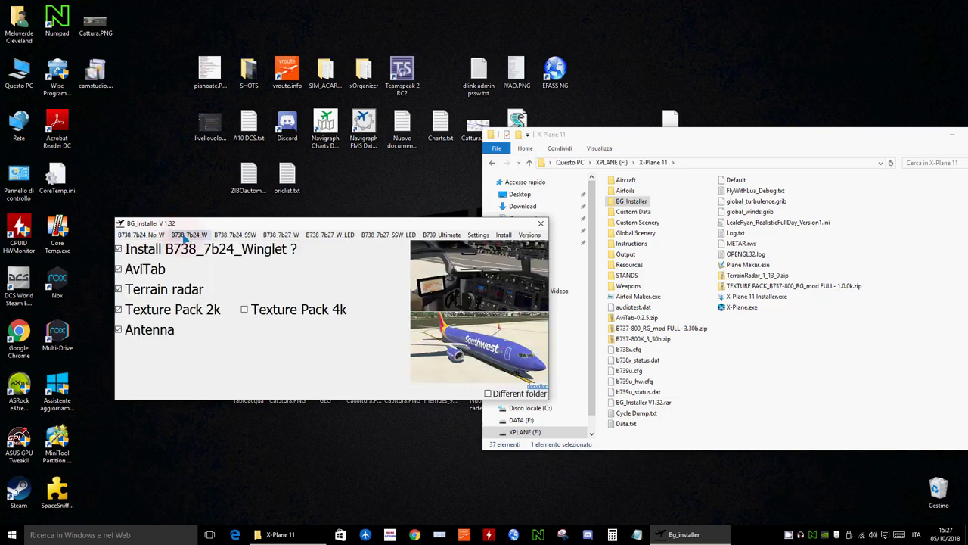
{"action": "left_click", "coordinate": [119, 250]}
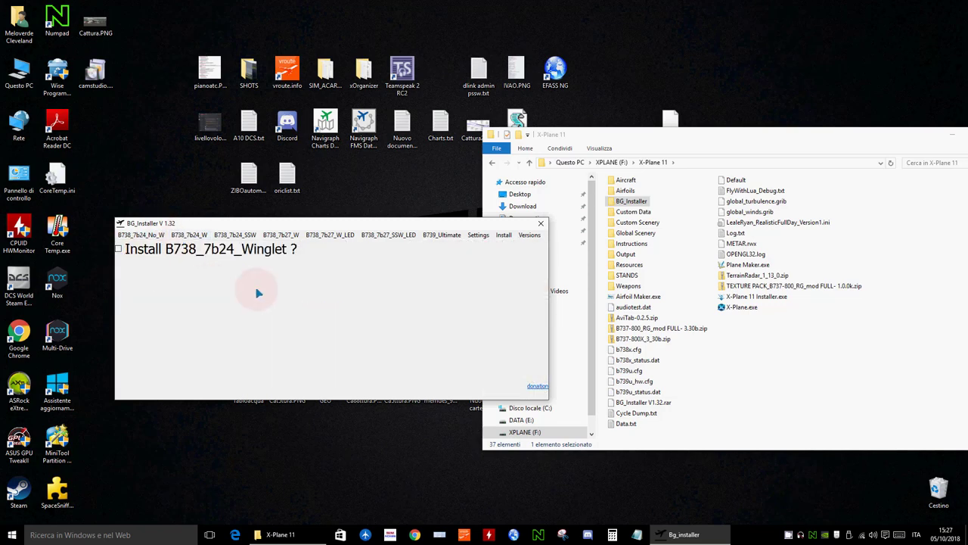
{"action": "left_click", "coordinate": [119, 250]}
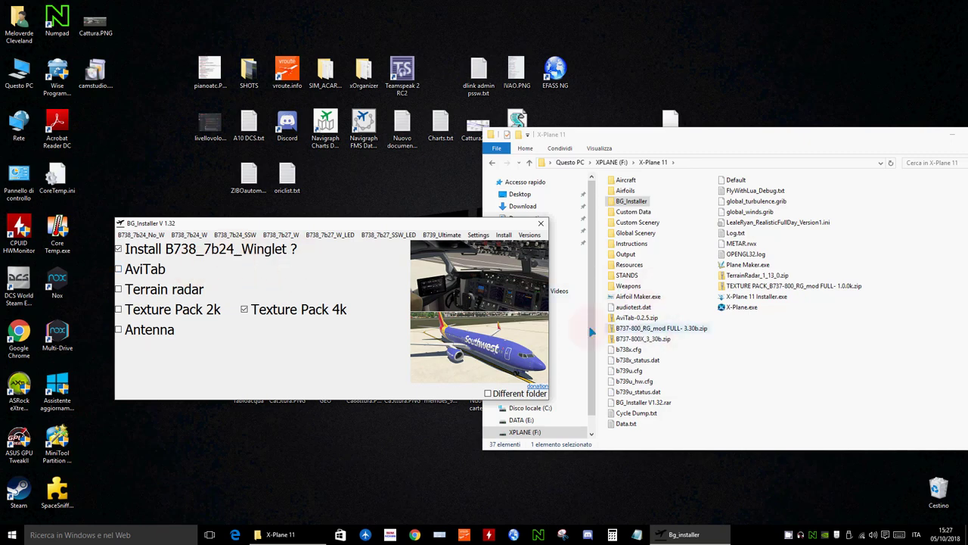
{"action": "left_click", "coordinate": [632, 339]}
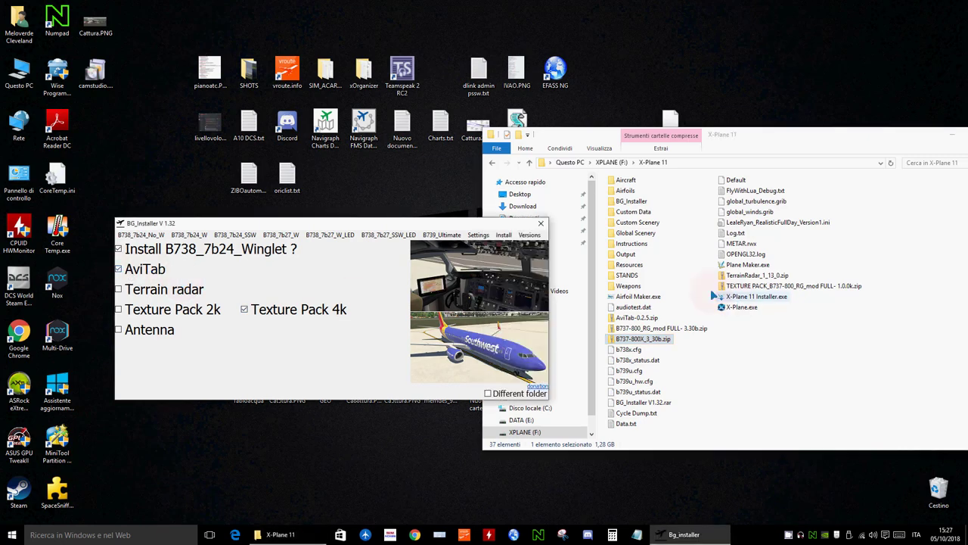
{"action": "left_click", "coordinate": [118, 290]}
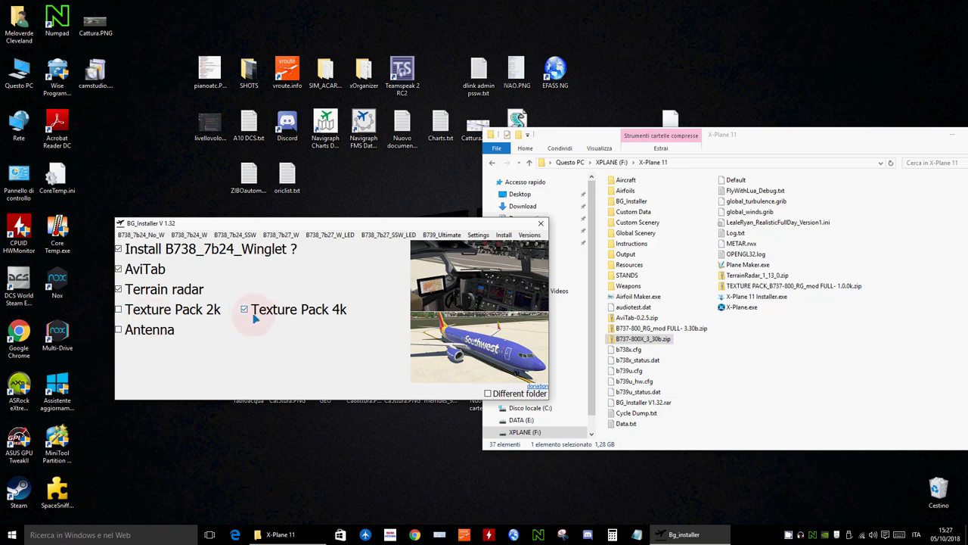
{"action": "left_click", "coordinate": [120, 311]}
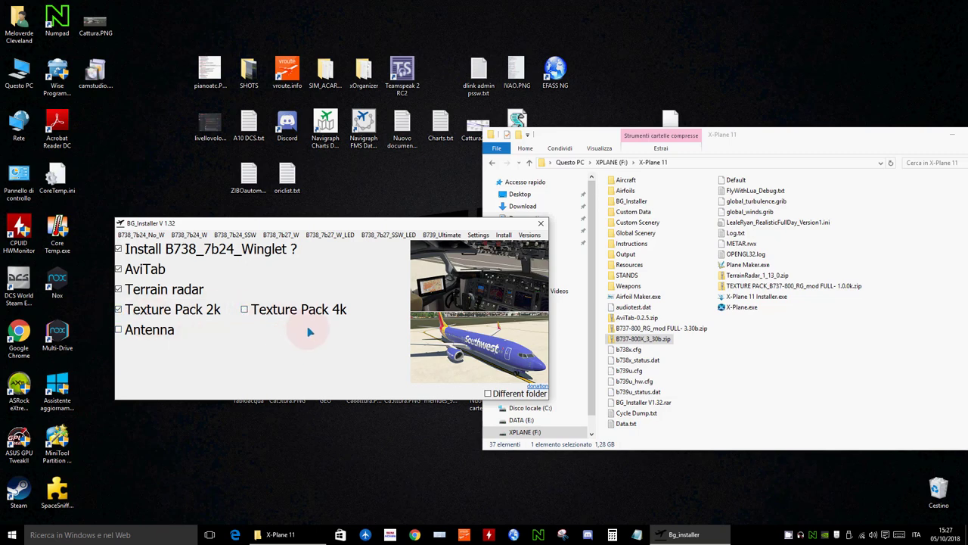
{"action": "left_click", "coordinate": [119, 331]}
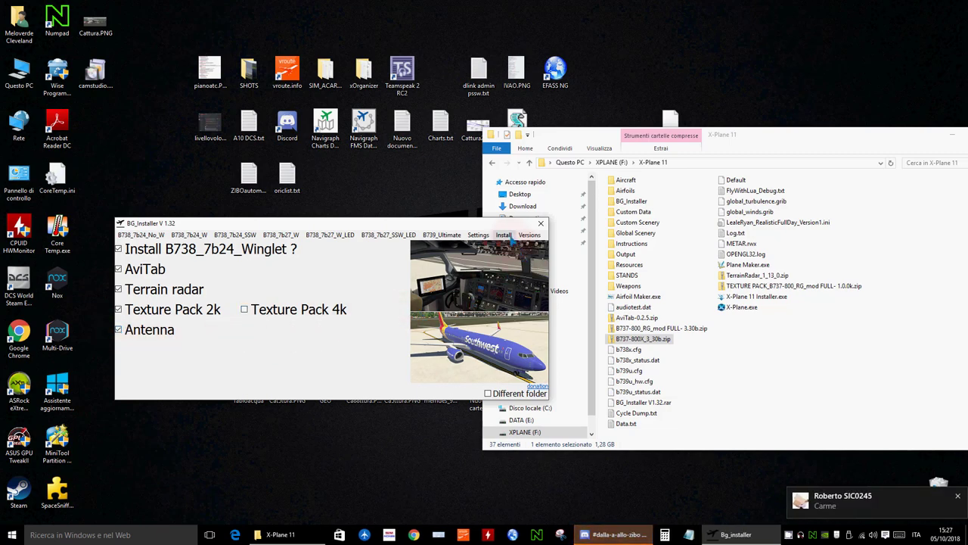
Review the path settings and installing list, and compare the downloaded add-on versions with the newest ZIBO version
{"action": "left_click", "coordinate": [479, 236]}
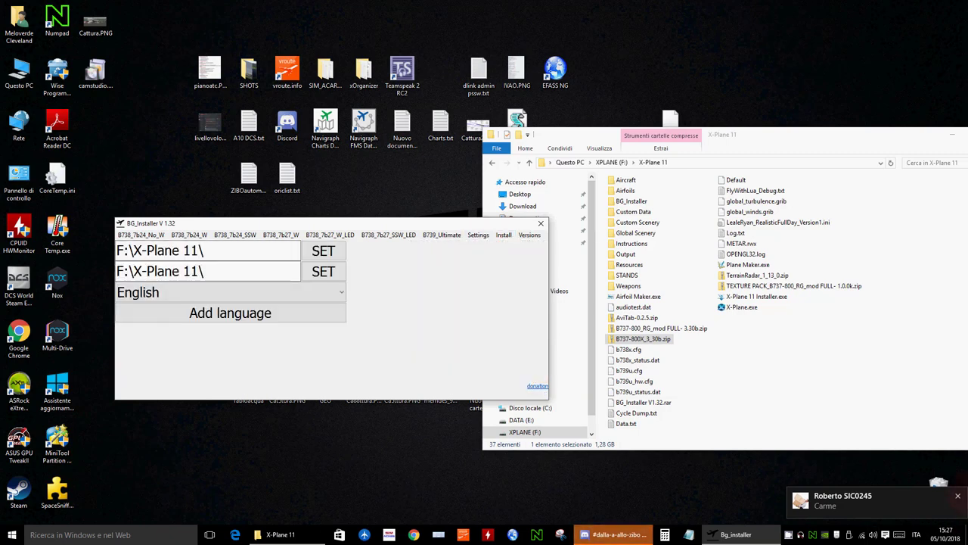
{"action": "left_click", "coordinate": [502, 236]}
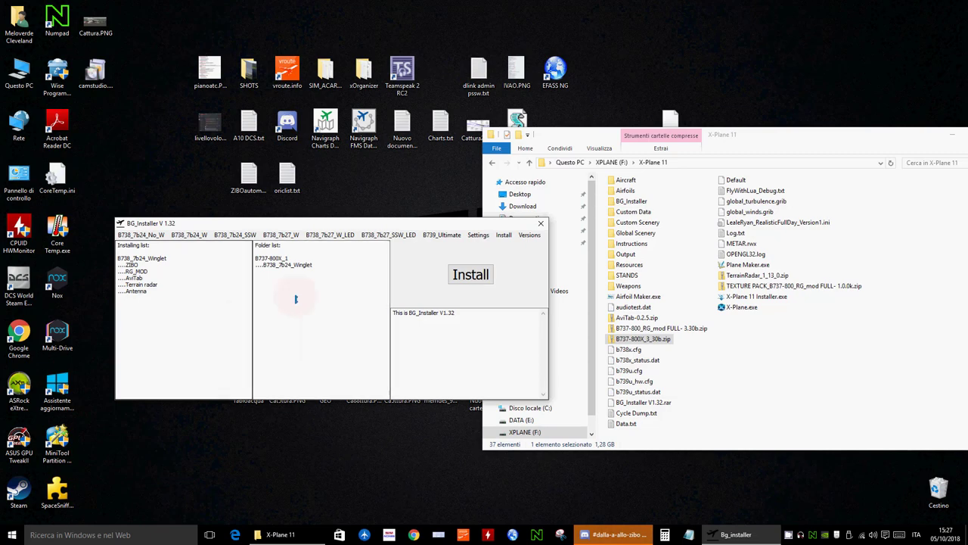
{"action": "left_click", "coordinate": [530, 235]}
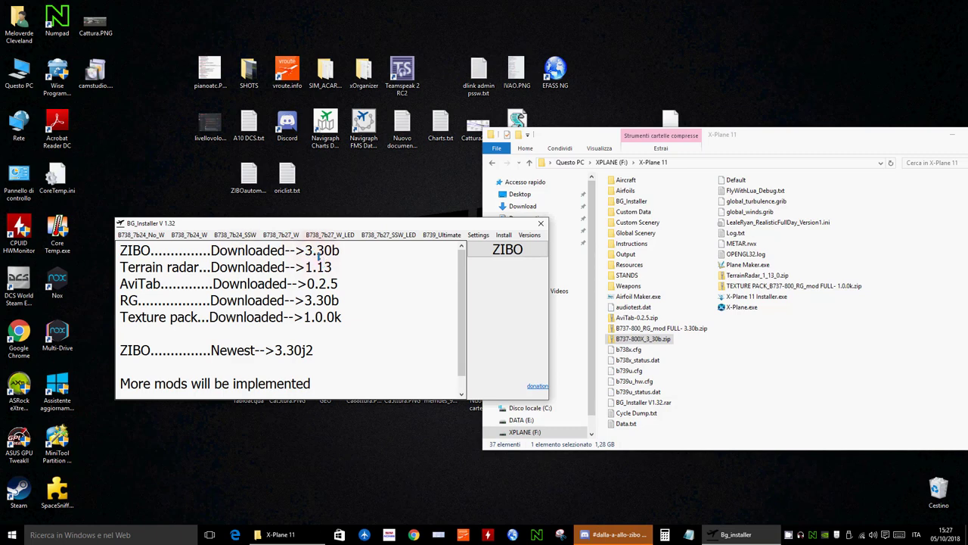
{"action": "left_click_drag", "start_coordinate": [312, 252], "coordinate": [340, 252]}
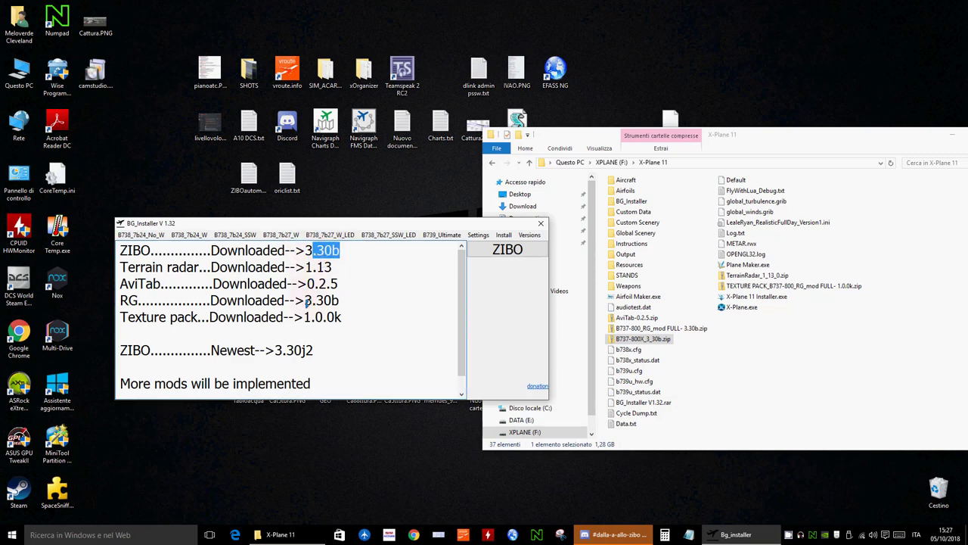
{"action": "left_click_drag", "start_coordinate": [305, 300], "coordinate": [340, 300]}
{"action": "left_click_drag", "start_coordinate": [311, 267], "coordinate": [338, 285]}
{"action": "left_click_drag", "start_coordinate": [310, 318], "coordinate": [352, 320]}
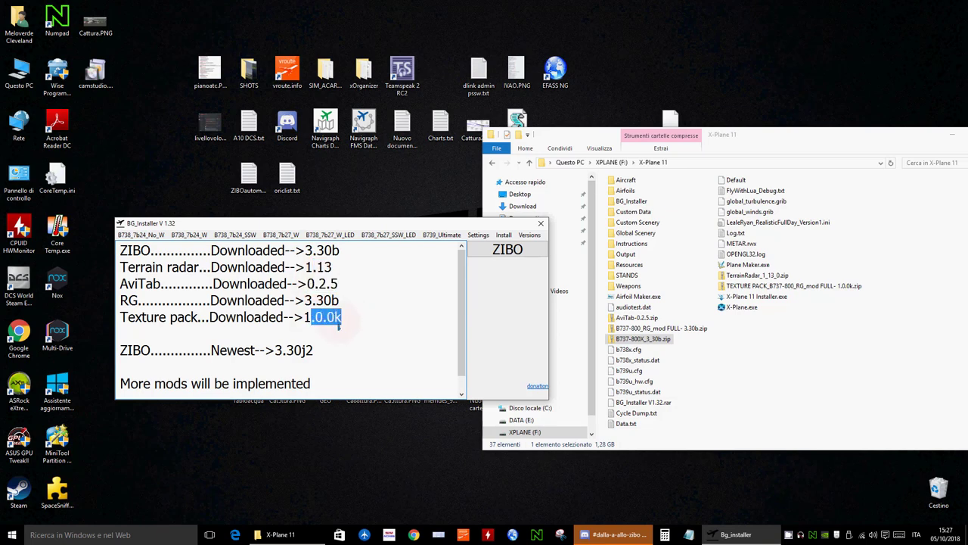
{"action": "left_click_drag", "start_coordinate": [276, 352], "coordinate": [319, 353]}
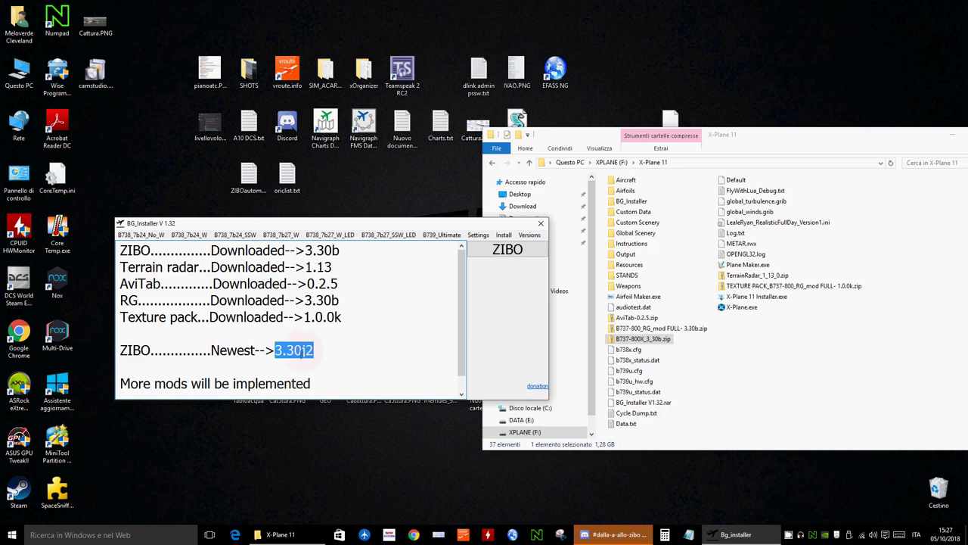
Return to the installer's install overview, and check the B737-800X_1 folder under Aircraft > Nuova cartella in X-Plane 11
{"action": "left_click", "coordinate": [505, 236]}
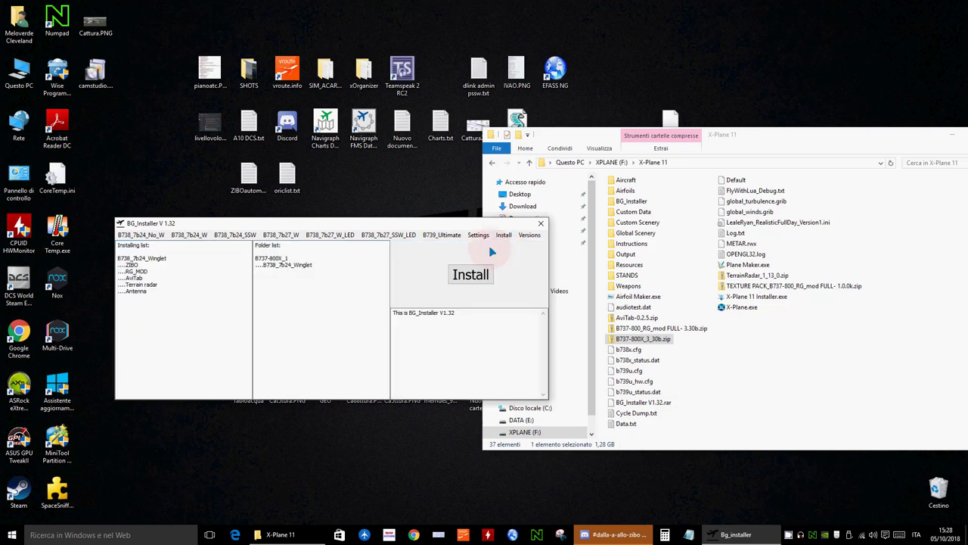
{"action": "left_click", "coordinate": [471, 276]}
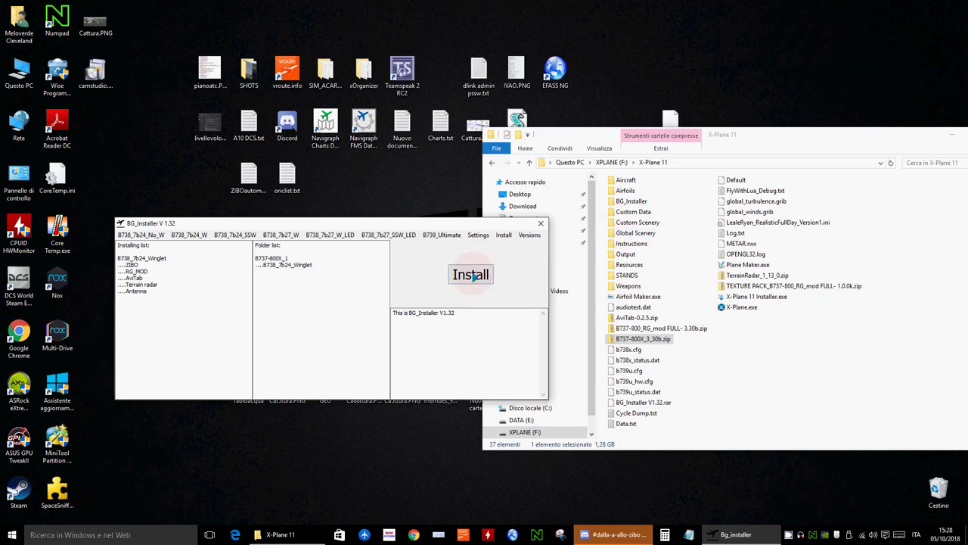
{"action": "double_click", "coordinate": [626, 182]}
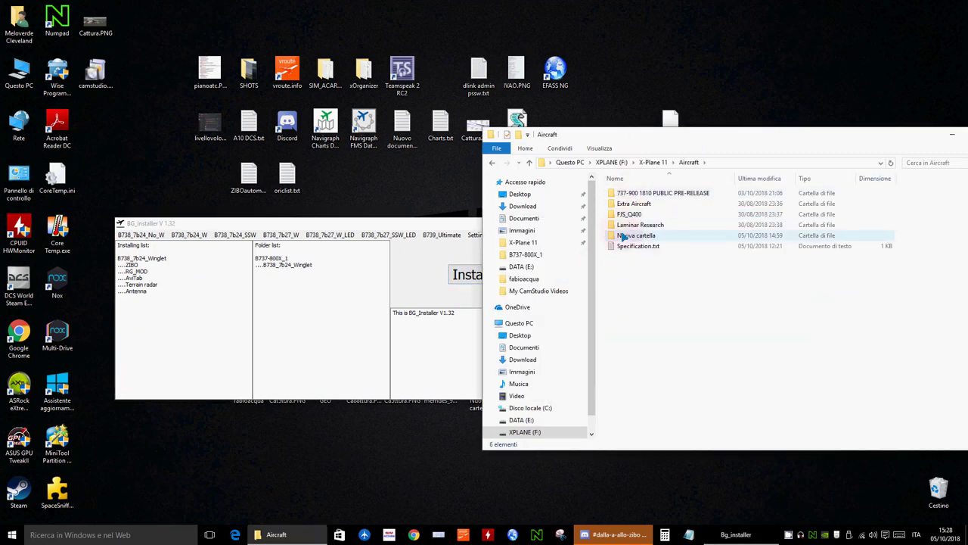
{"action": "double_click", "coordinate": [650, 227]}
{"action": "left_click", "coordinate": [647, 195]}
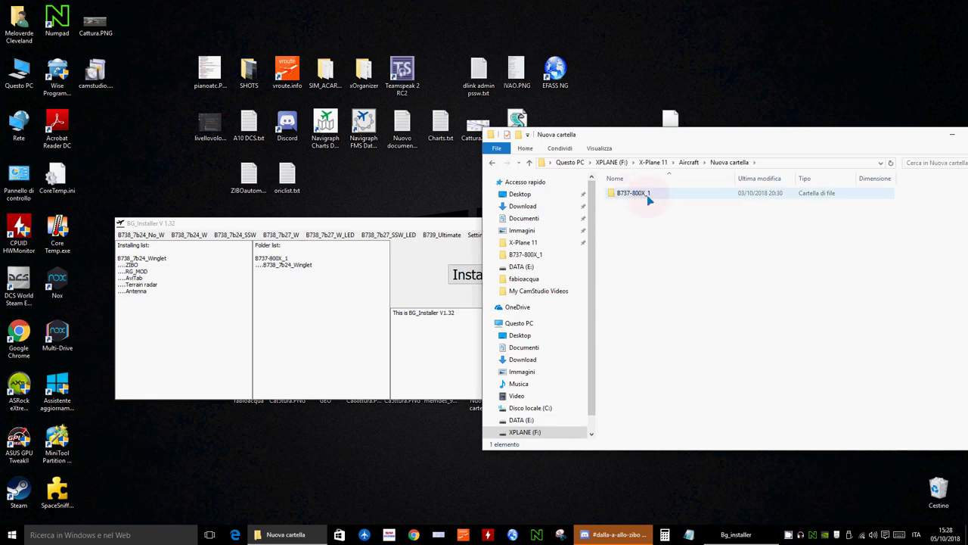
{"action": "left_click", "coordinate": [659, 270]}
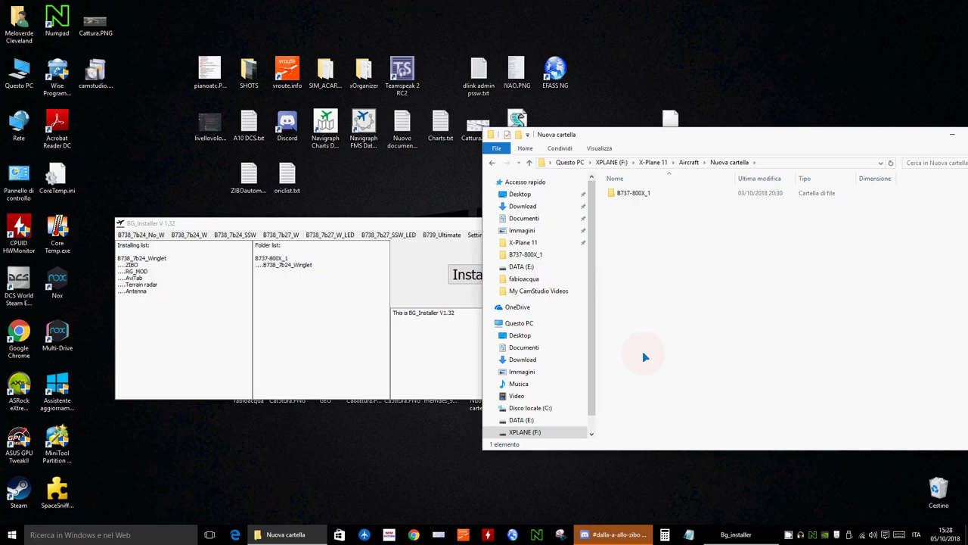